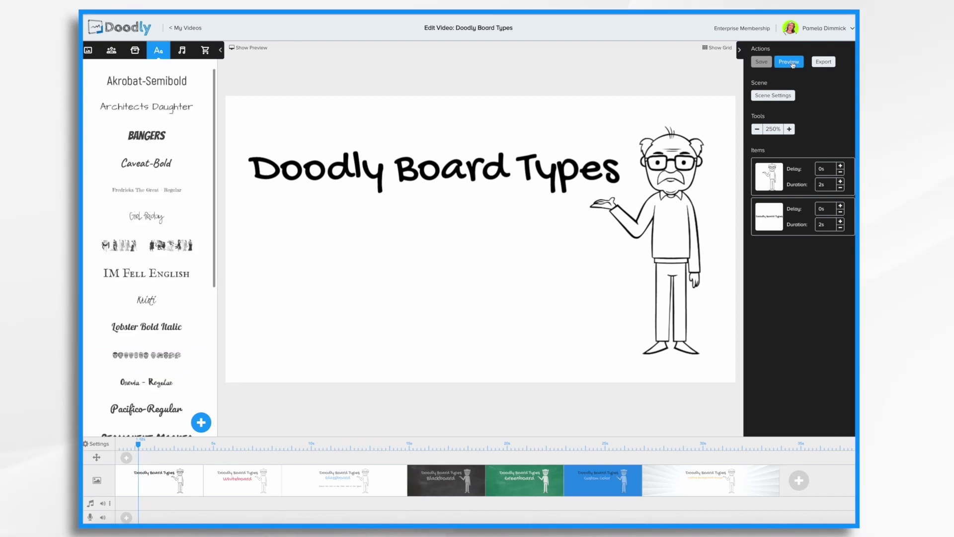
- Play the Doodly Board Types preview through to the end, then close it
click(790, 61)
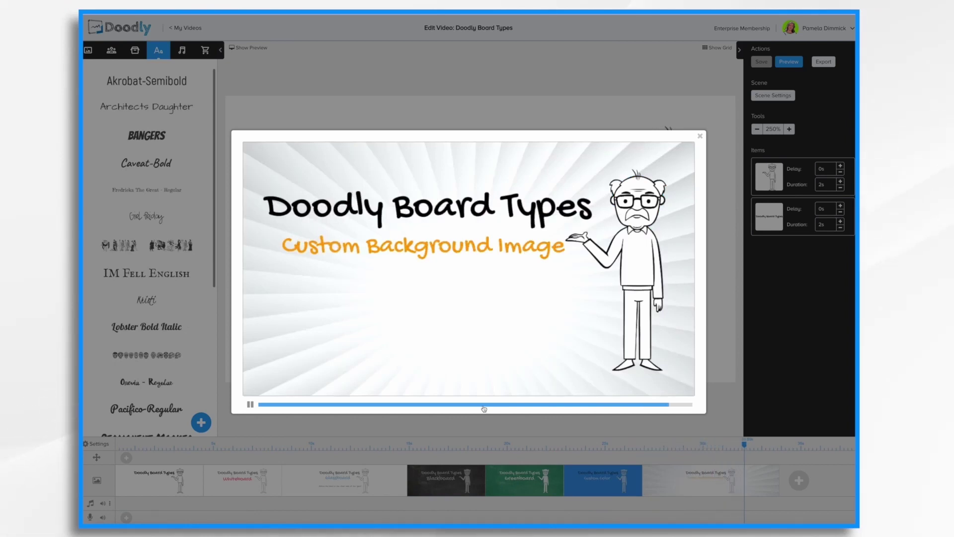
click(699, 136)
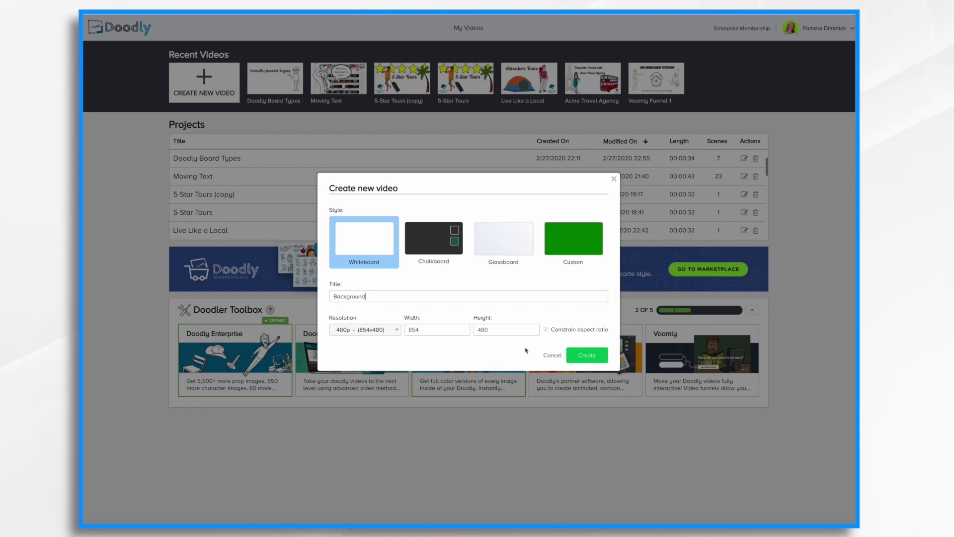
- Create the video, place the TEXT sunburst centred with the wording 'Background', and preview it
click(586, 356)
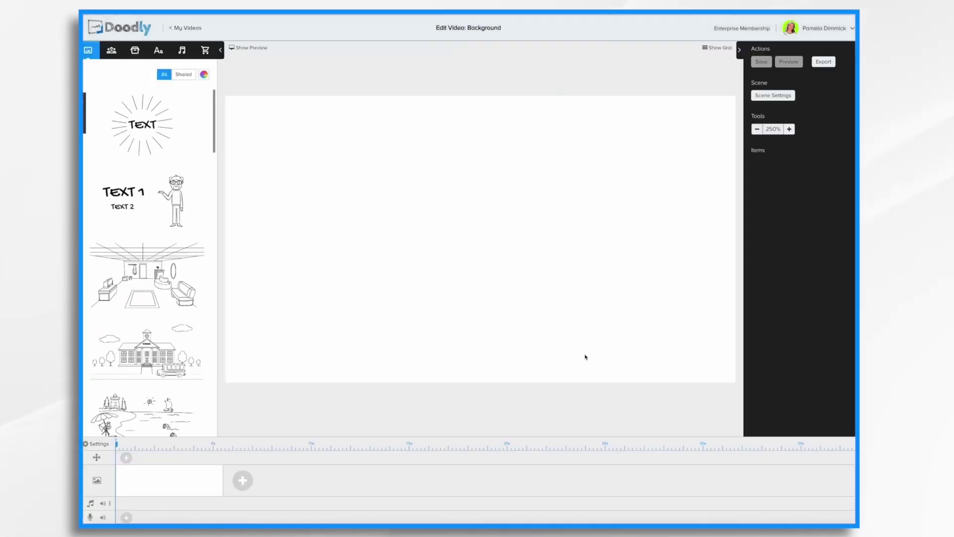
drag(151, 130, 489, 240)
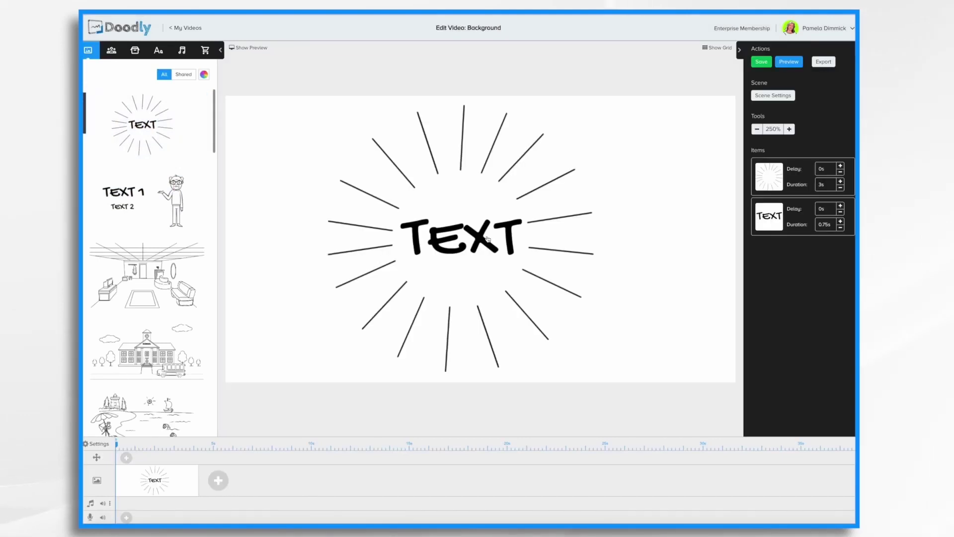
double_click(488, 239)
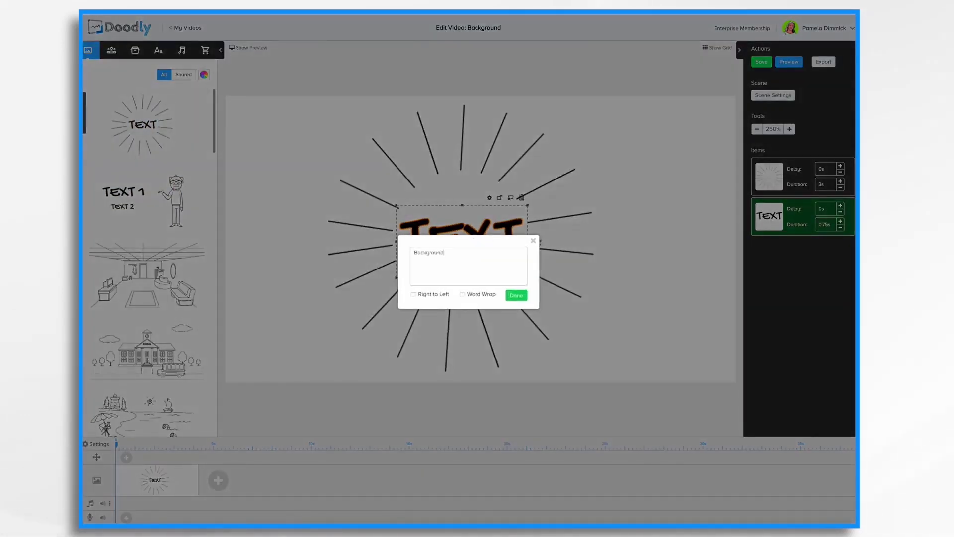
click(518, 298)
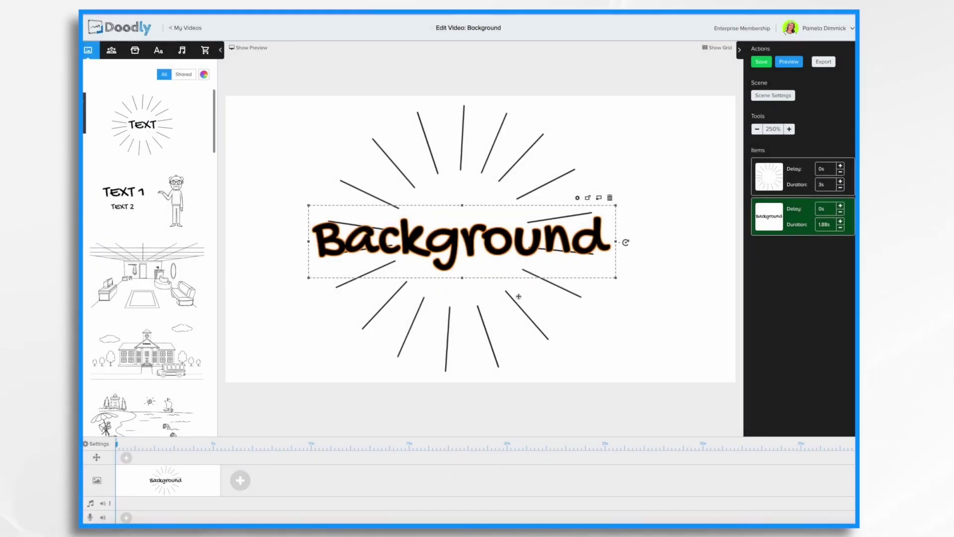
click(790, 62)
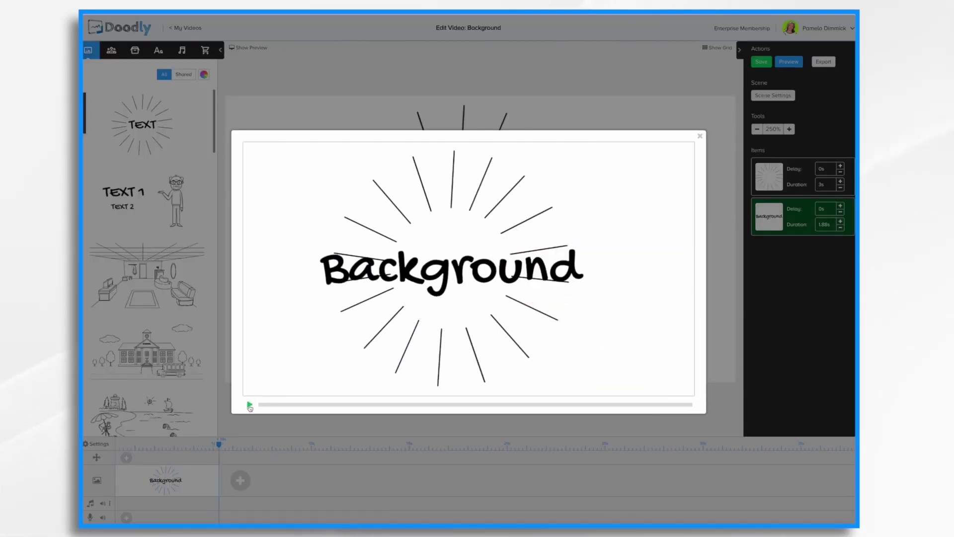
click(700, 137)
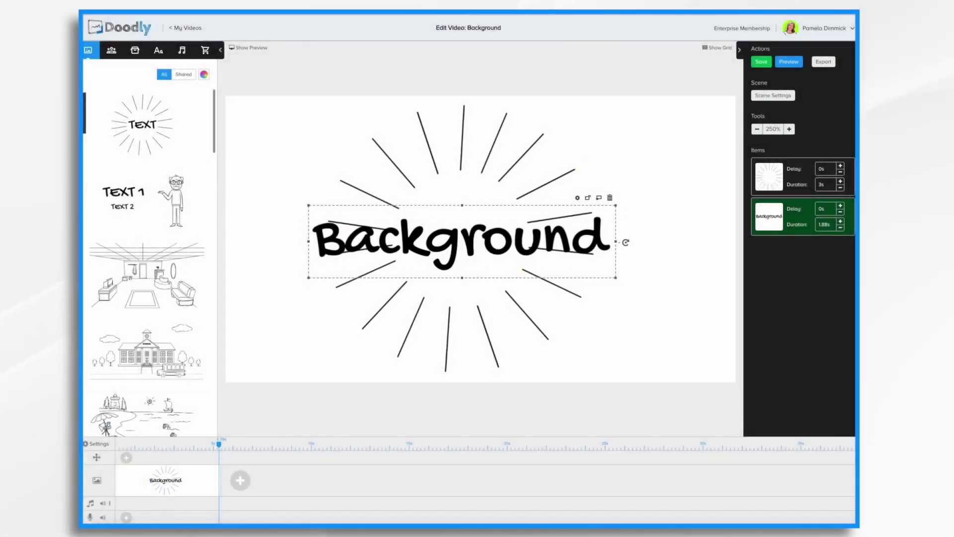
- Change the video's board style to Dark Chalkboard in Settings
click(99, 445)
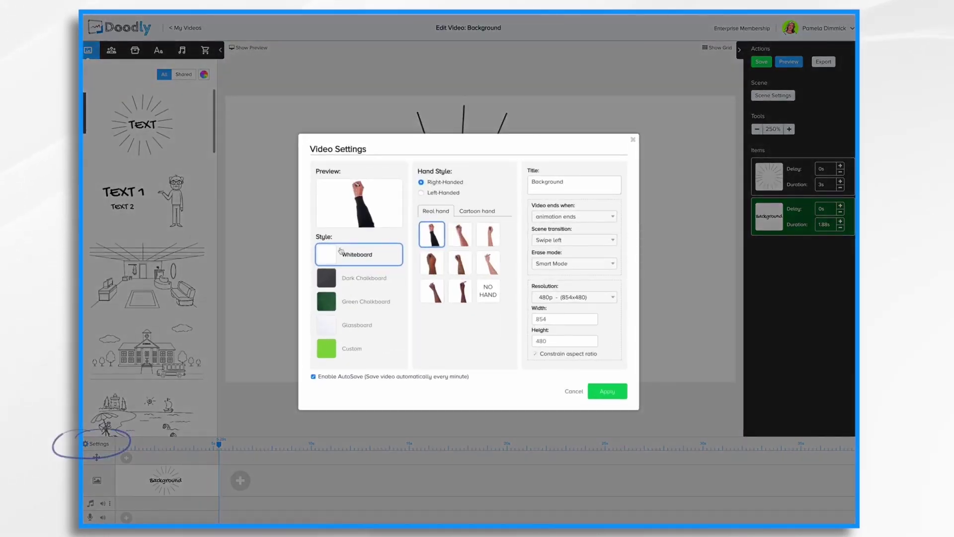
click(338, 282)
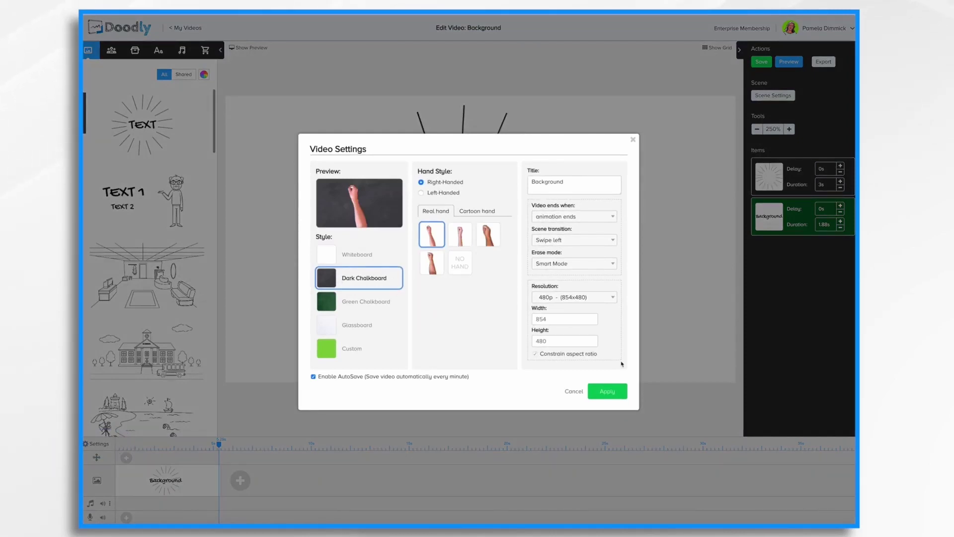
click(616, 392)
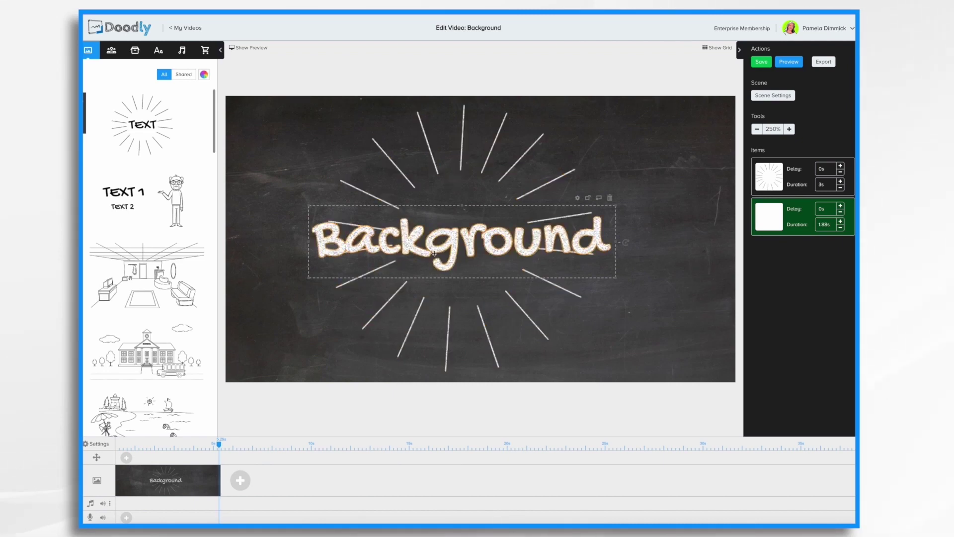
- Apply the Glassboard style and preview the scene on the white board
click(98, 443)
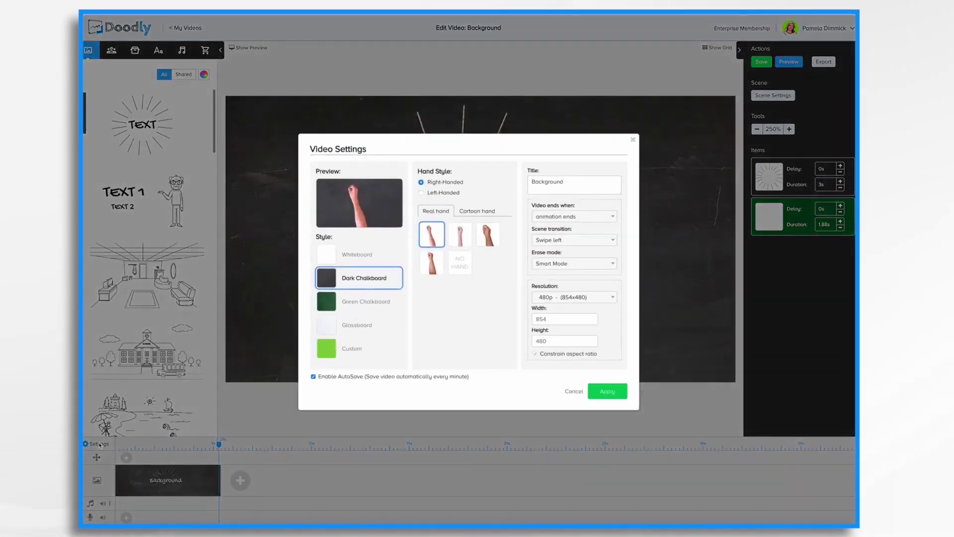
click(330, 324)
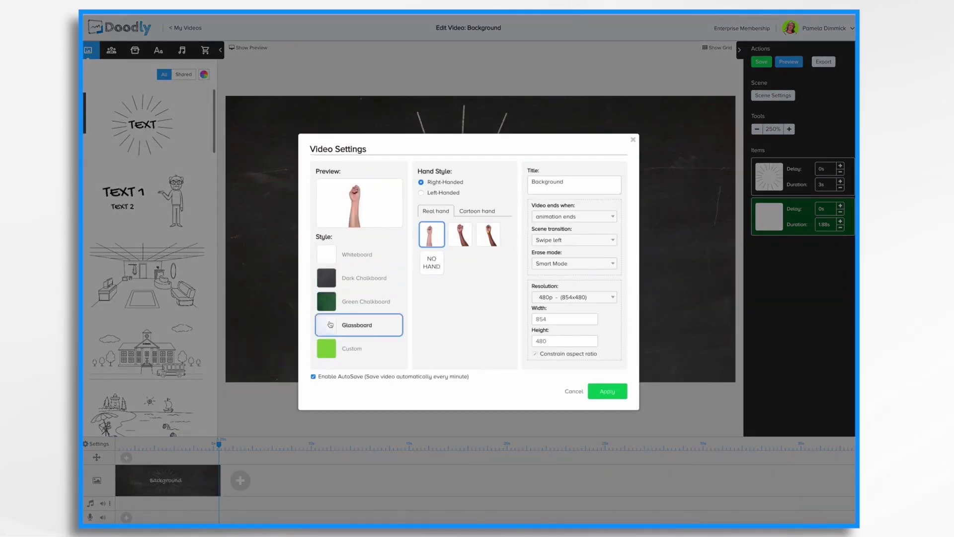
click(610, 389)
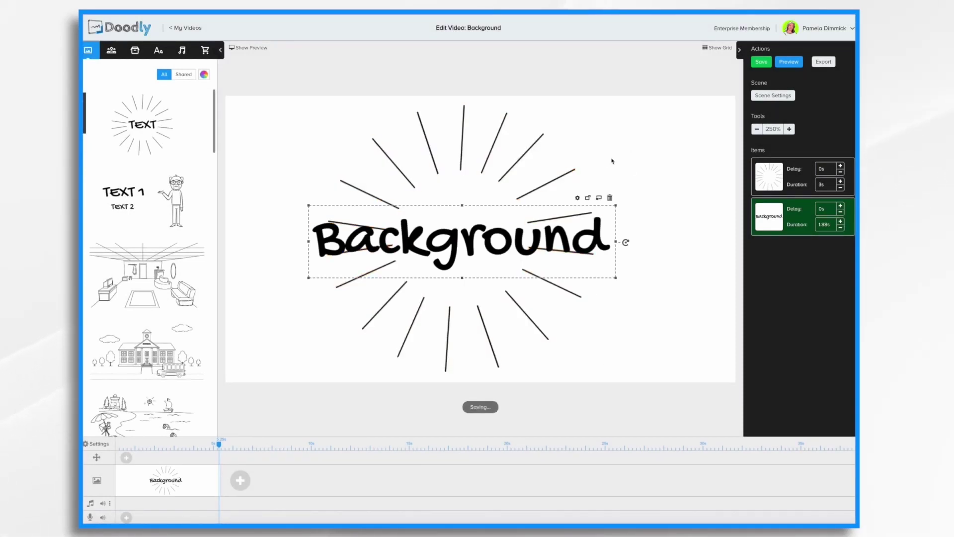
click(794, 63)
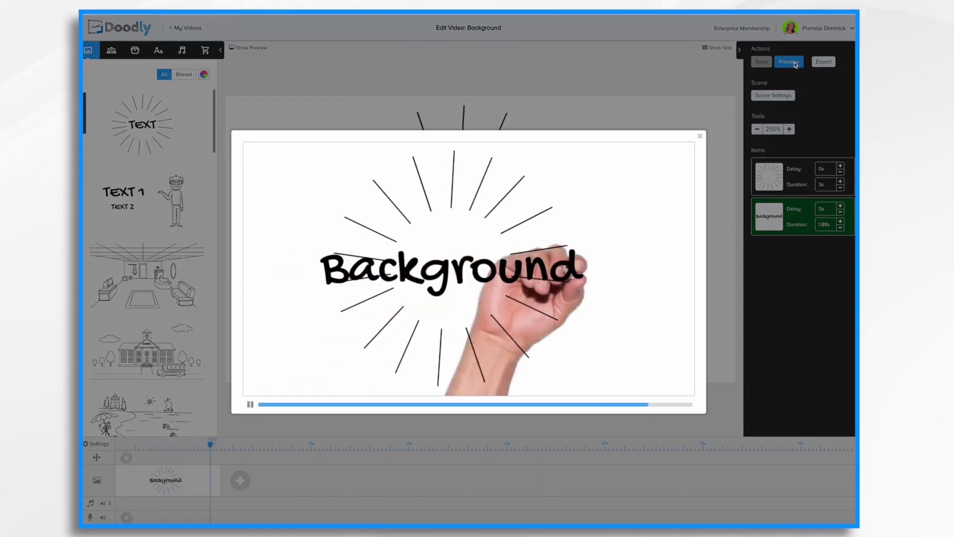
click(700, 136)
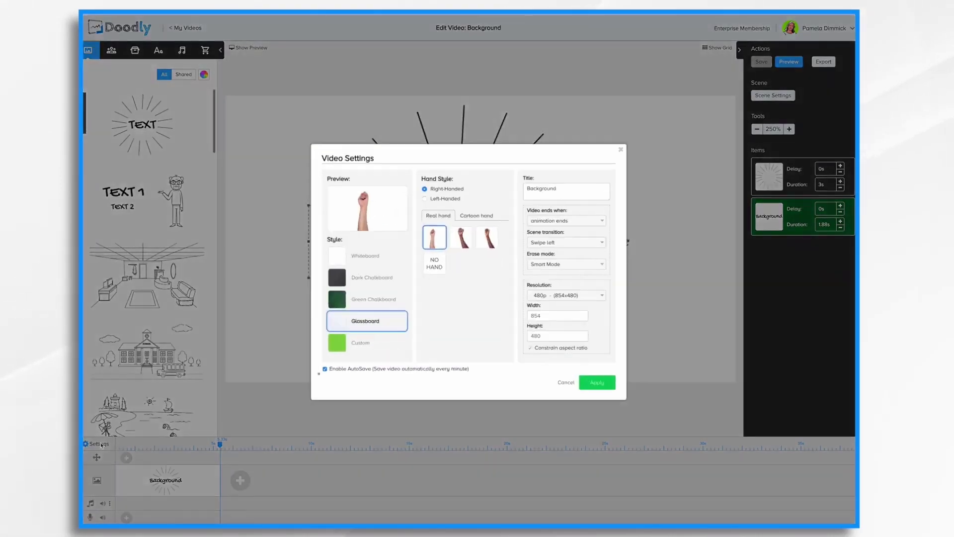
- Choose the Custom board style with Custom Color as the background type
click(99, 444)
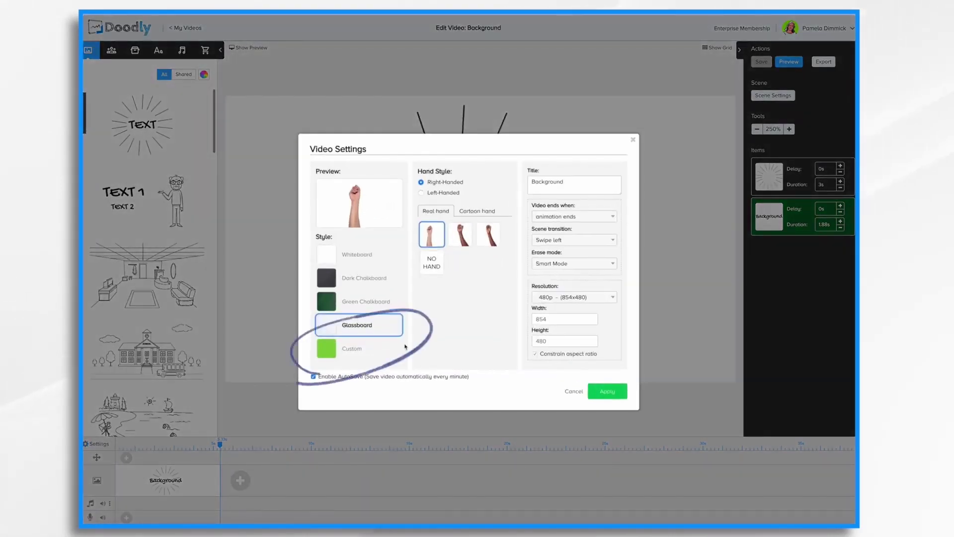
click(349, 353)
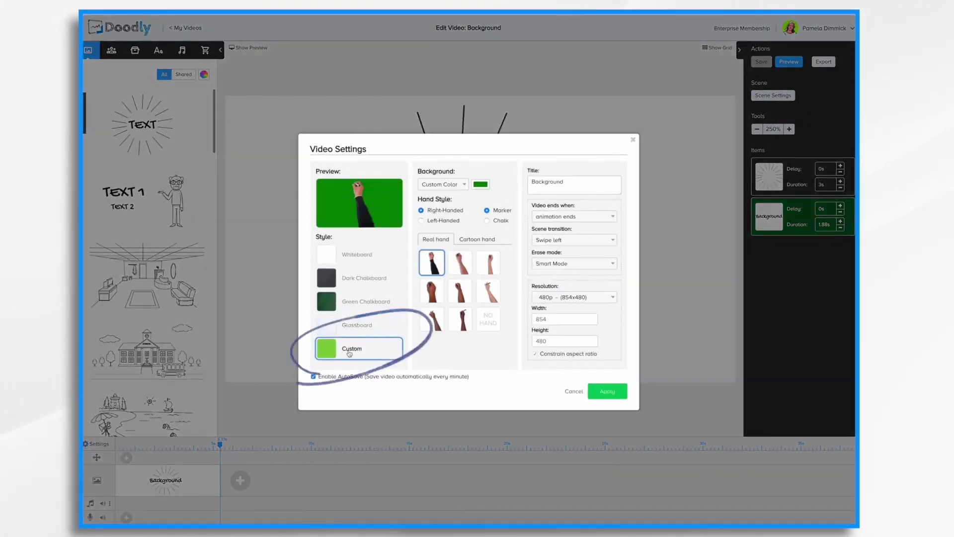
click(459, 185)
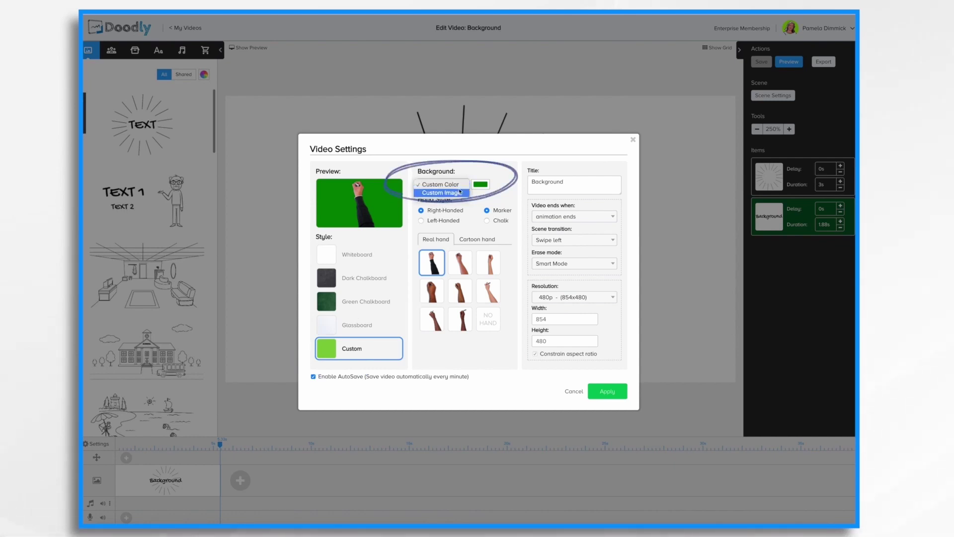
click(459, 187)
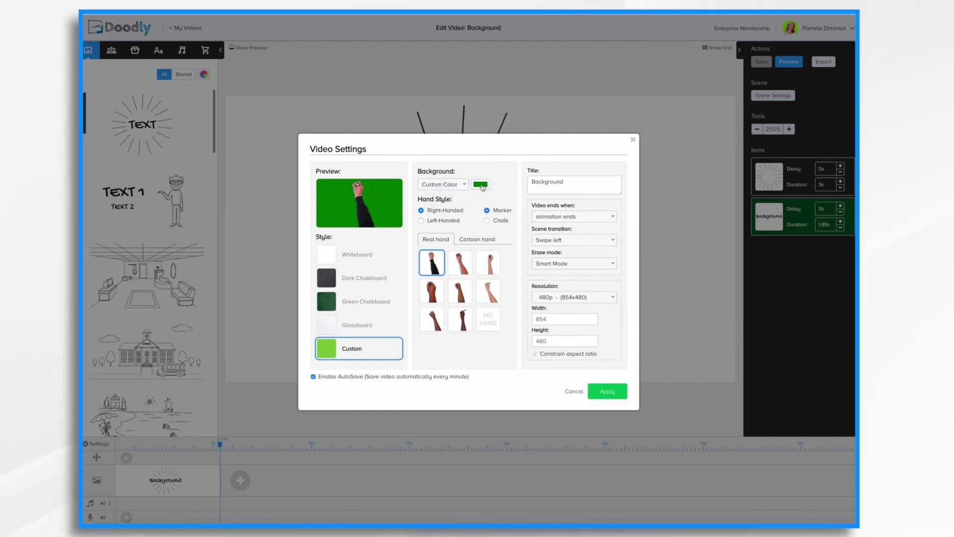
- Pick dark blue 26466F in the colour picker, moving from orange, and apply it
click(482, 187)
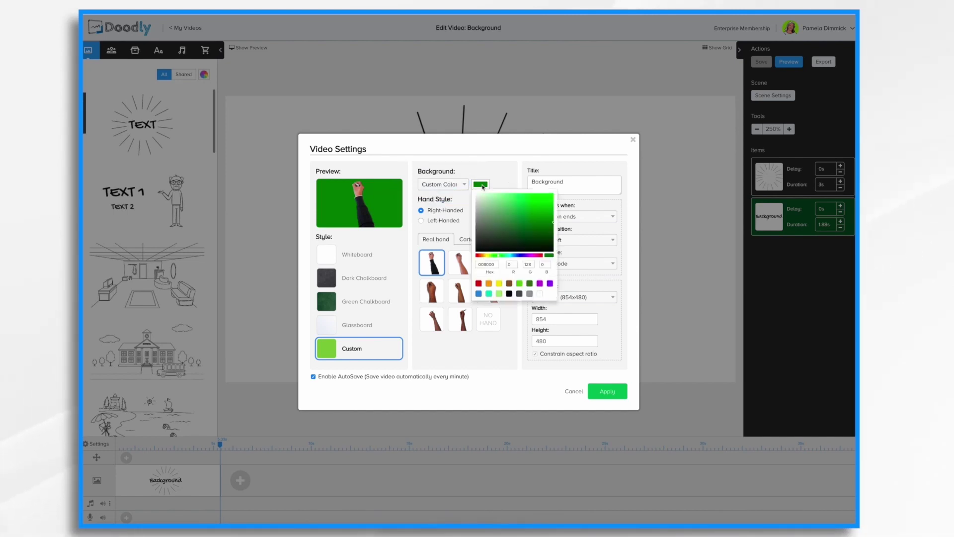
click(489, 283)
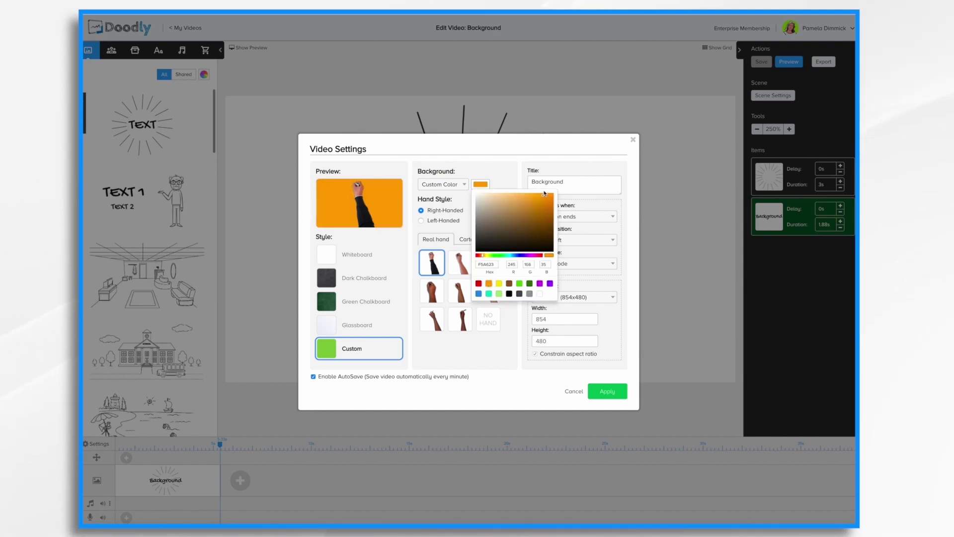
drag(526, 206, 528, 229)
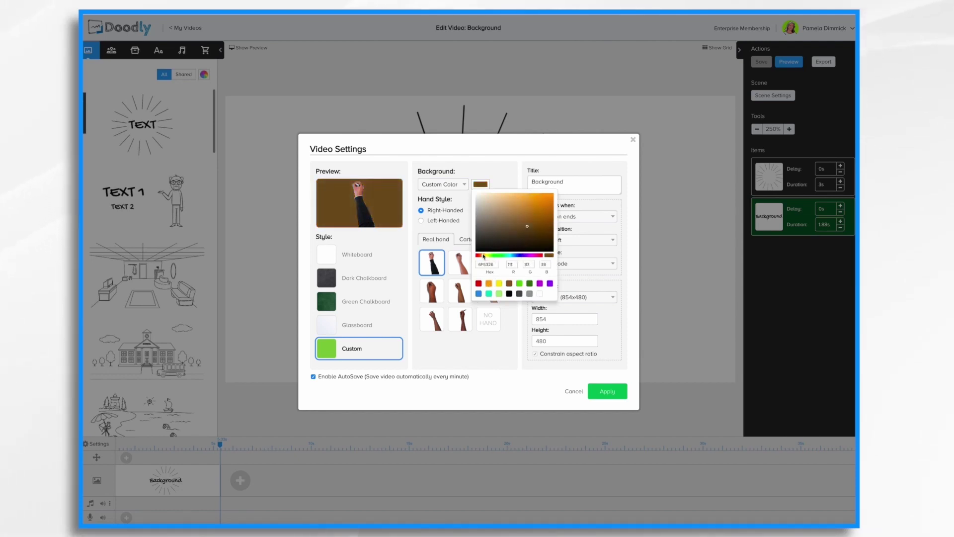
drag(483, 256, 514, 256)
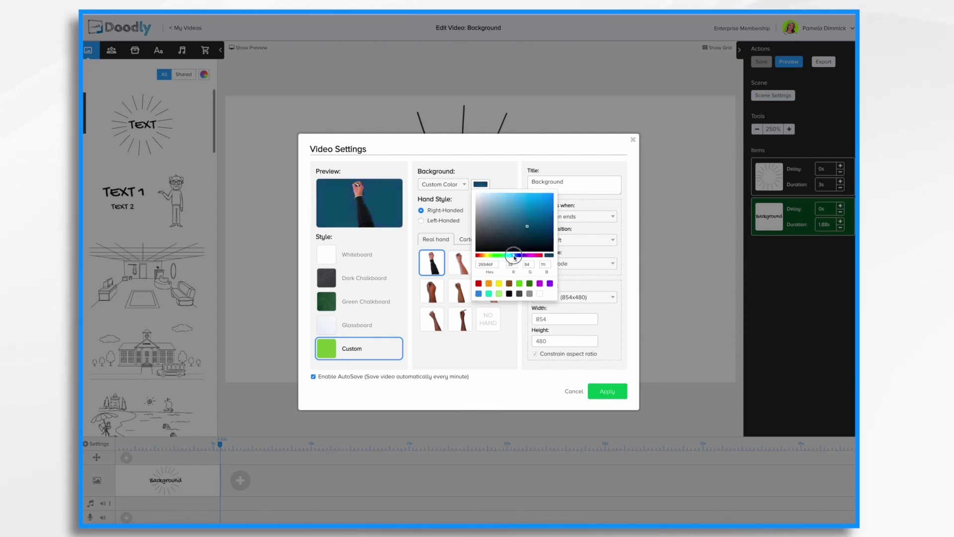
click(609, 394)
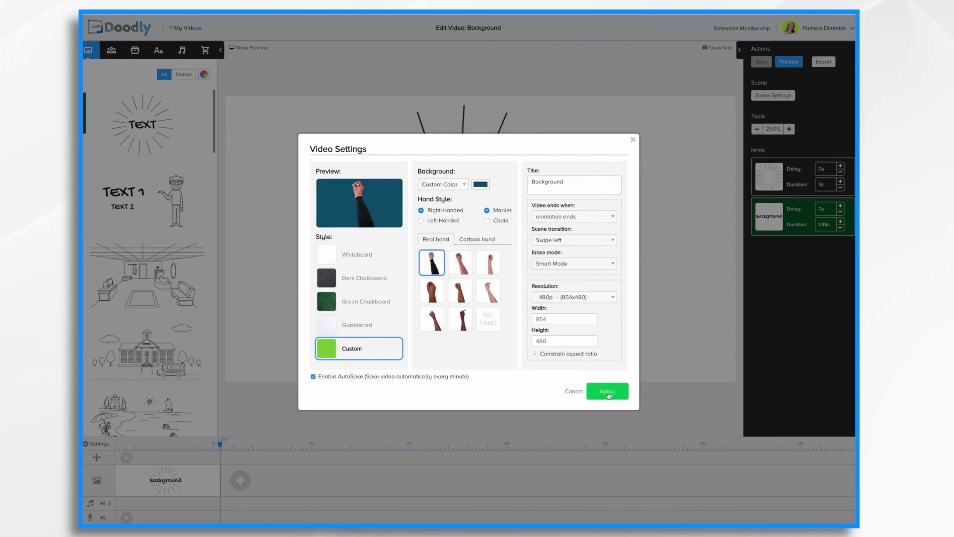
click(608, 393)
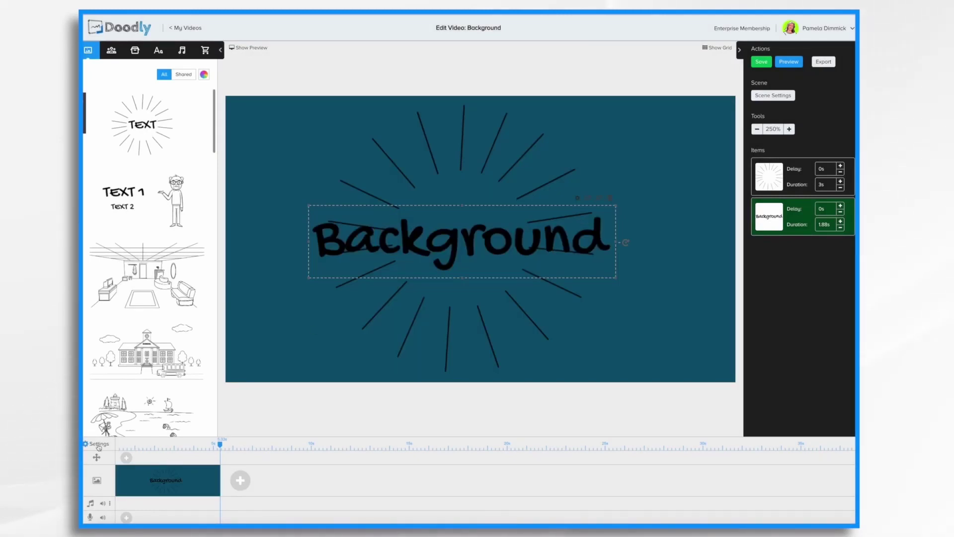
- Switch the background type to Custom Image and load background 2.png
click(98, 445)
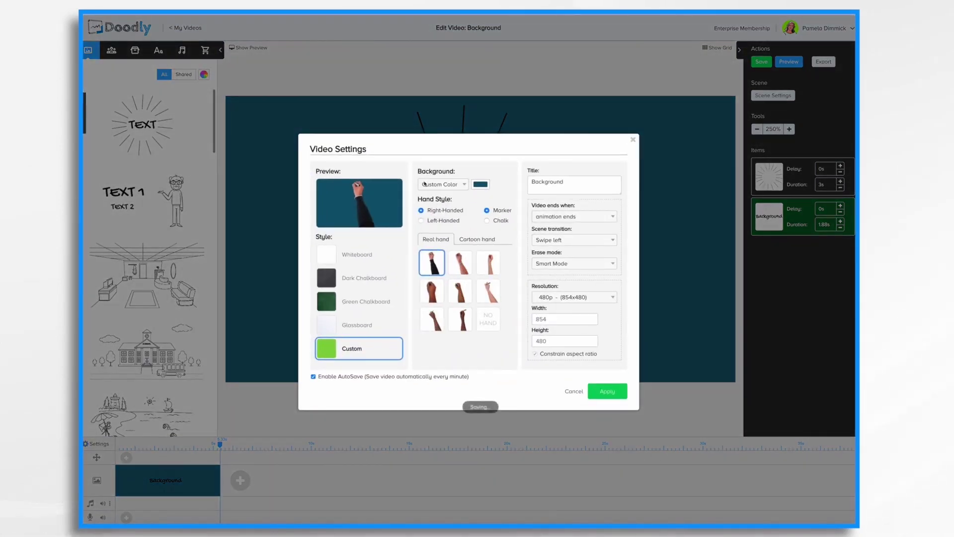
click(456, 186)
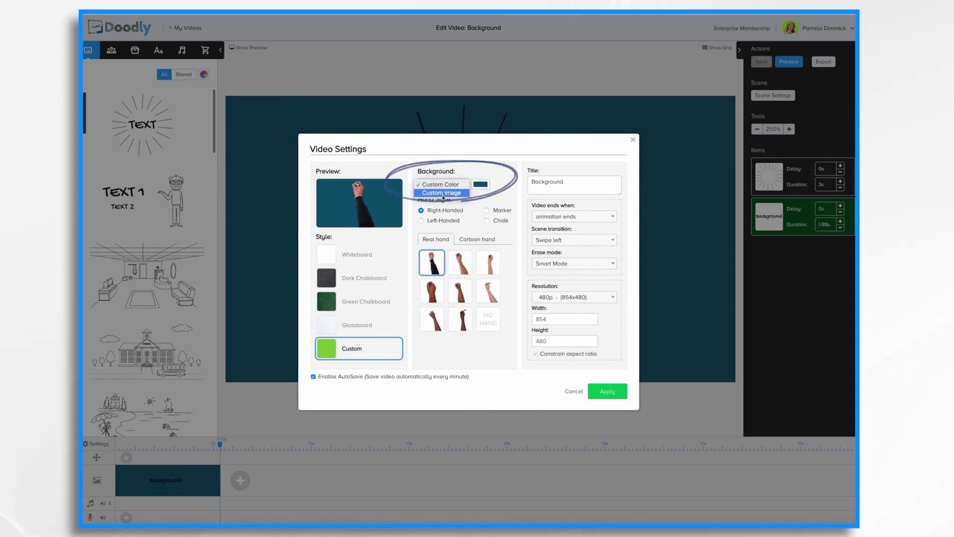
click(442, 193)
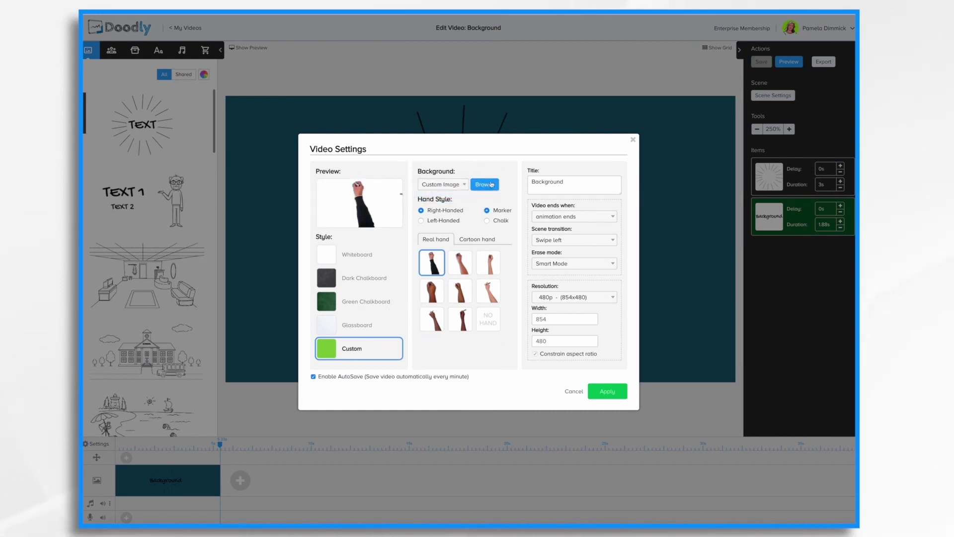
click(489, 185)
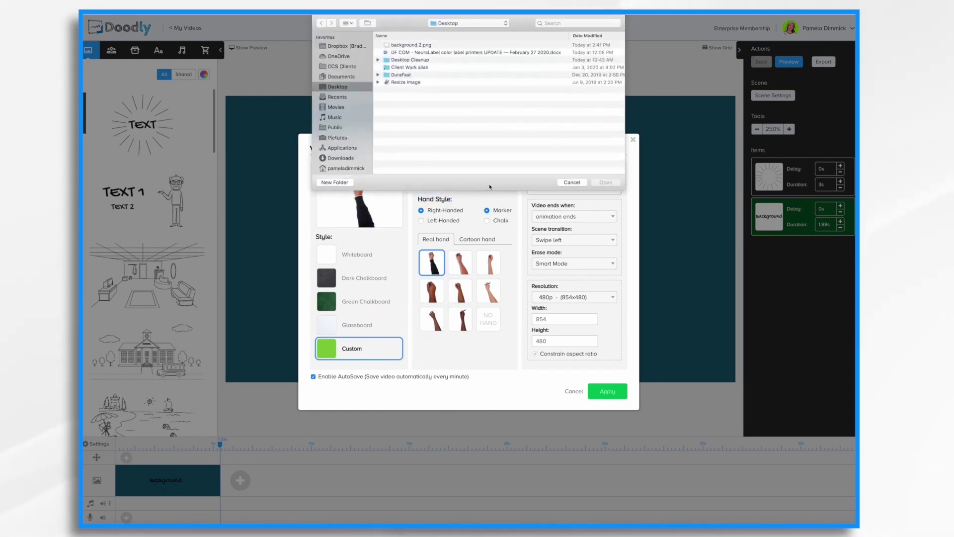
click(418, 45)
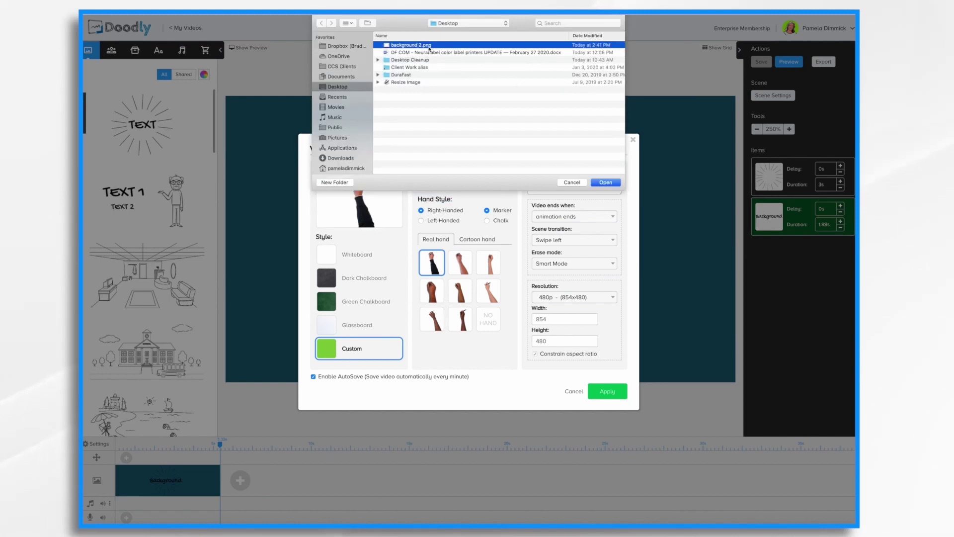
click(617, 183)
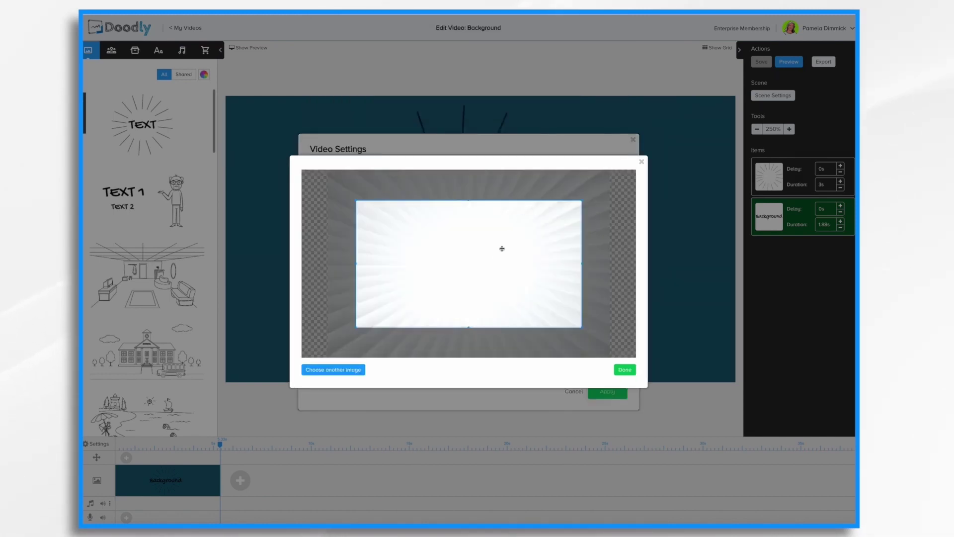
- Move and enlarge the crop area to centre it over the sunburst, then confirm
mouse_move(494, 264)
mouse_down()
mouse_move(479, 234)
mouse_move(472, 245)
mouse_move(496, 259)
mouse_up()
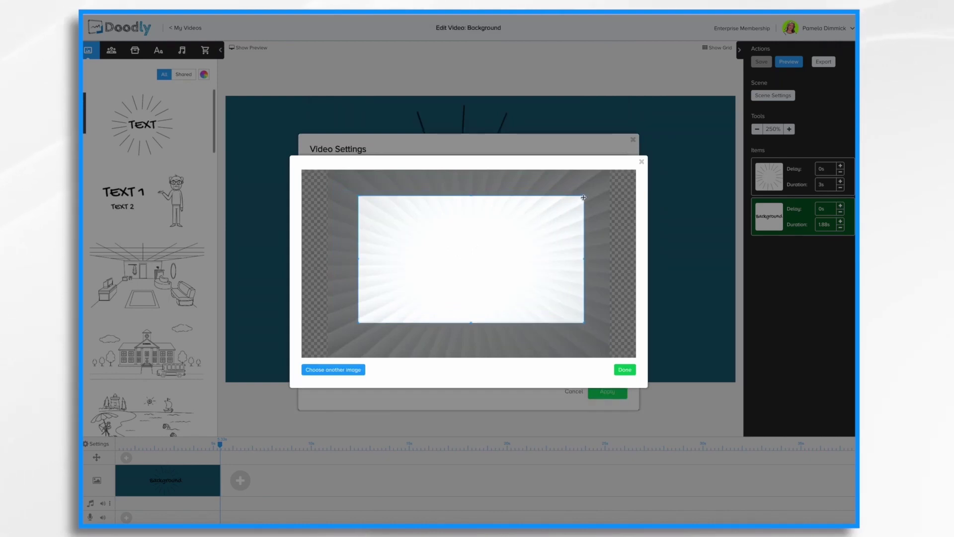
drag(583, 197, 597, 183)
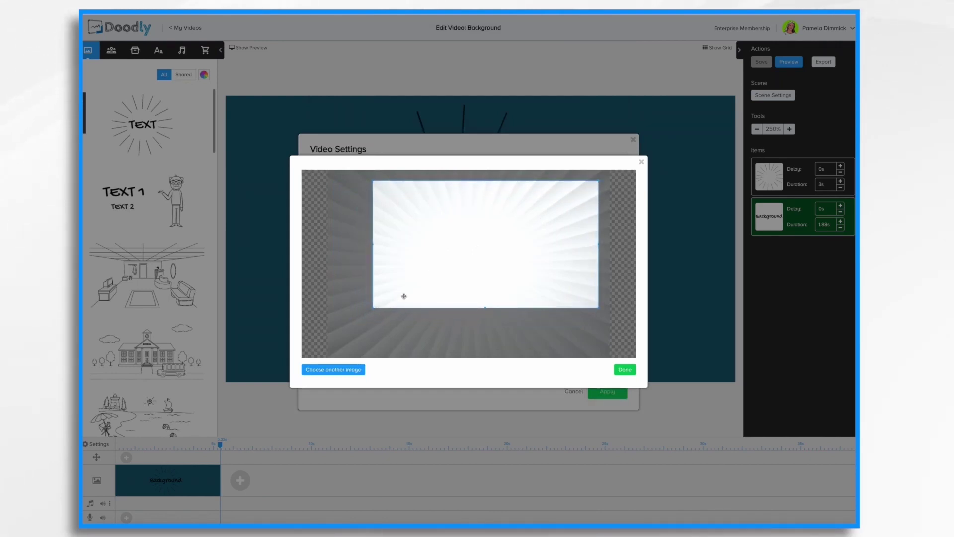
drag(370, 310, 332, 331)
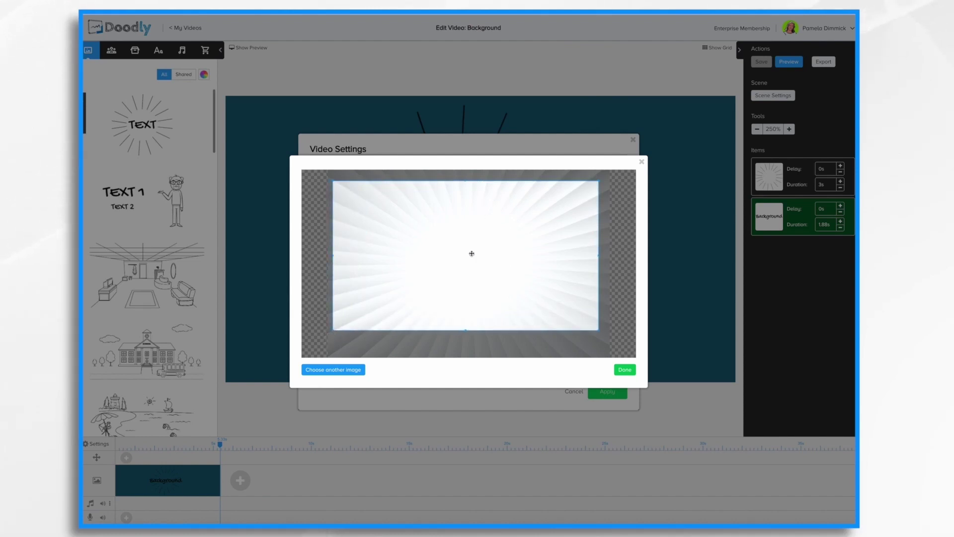
drag(471, 254, 503, 257)
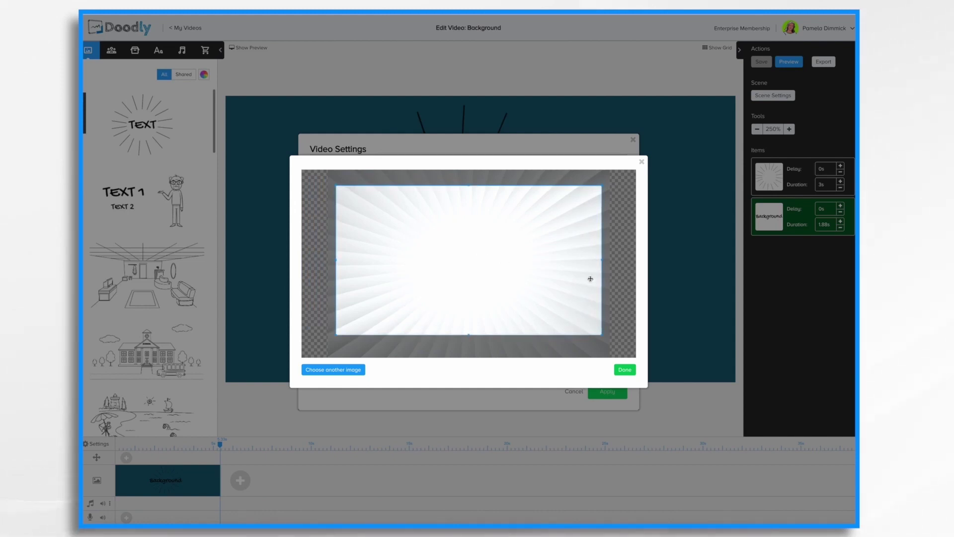
click(625, 369)
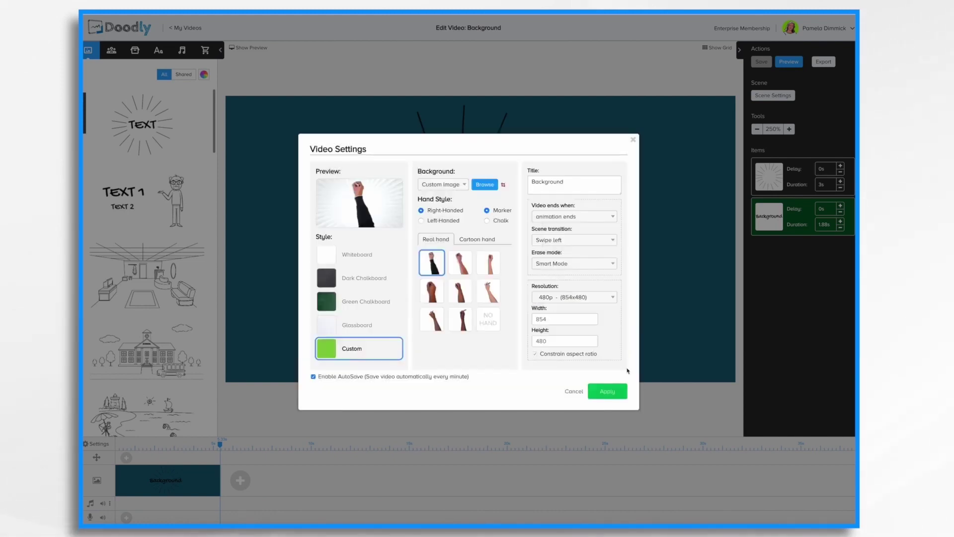
- Apply the cropped sunburst image background to the video
click(609, 391)
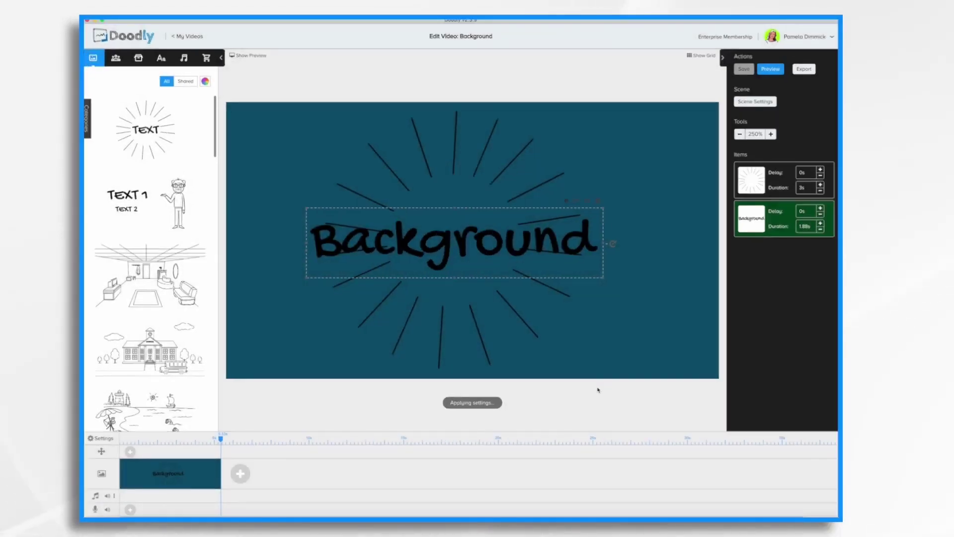